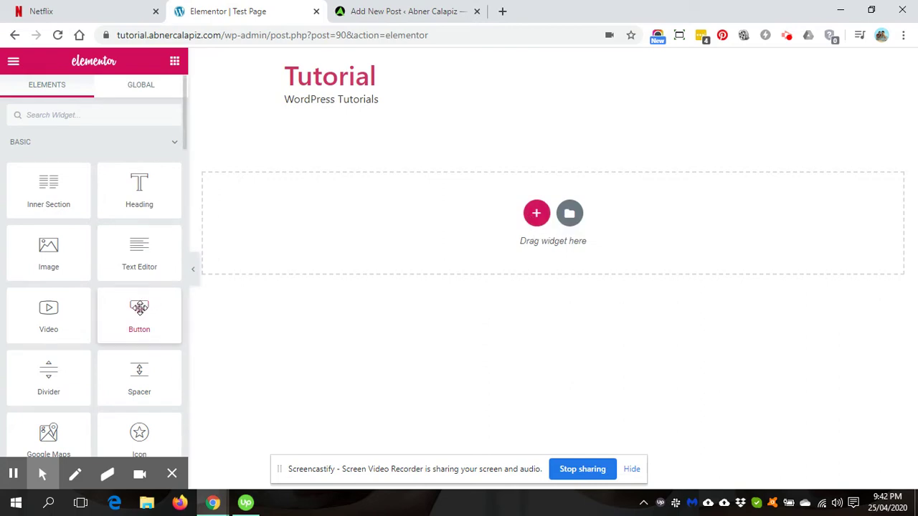
Add a Button widget to the page and duplicate it within the same column
drag(140, 309, 312, 178)
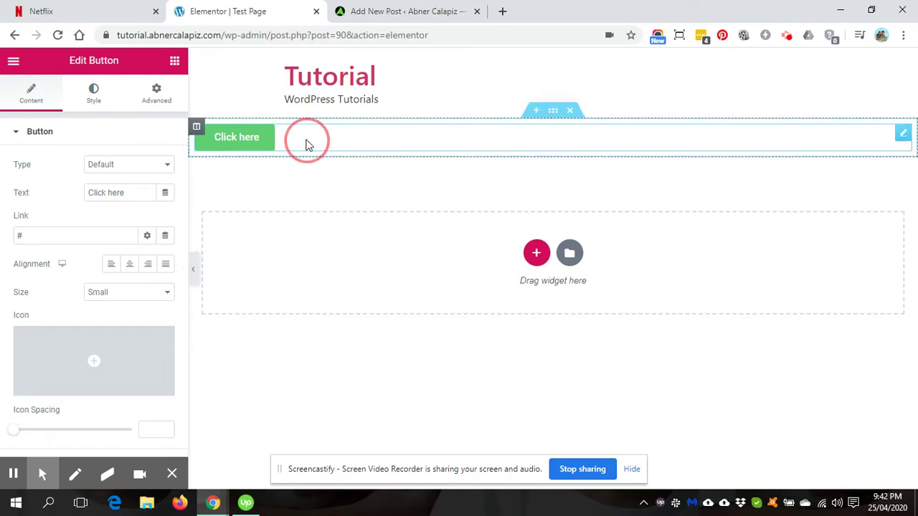
right_click(261, 135)
click(291, 163)
click(263, 143)
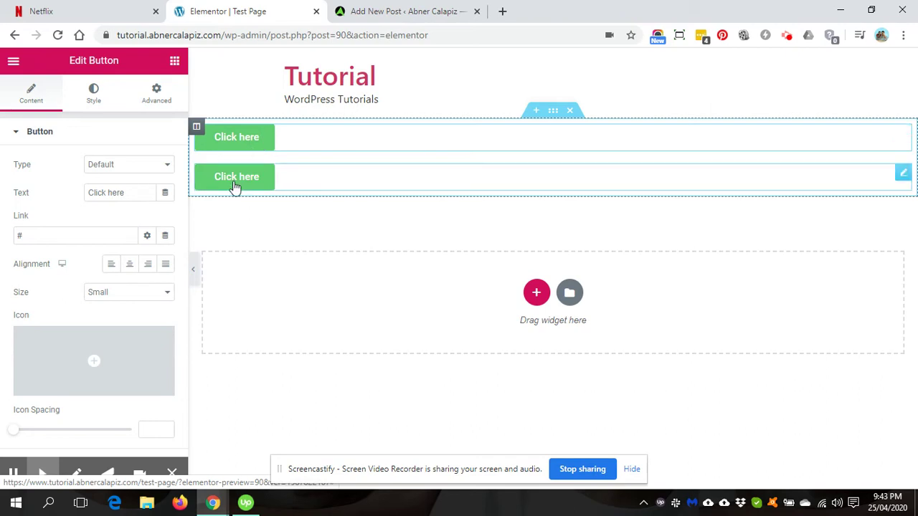
Change the text of the first button to "Contact Us"
click(252, 141)
drag(136, 191, 5, 205)
text(C)
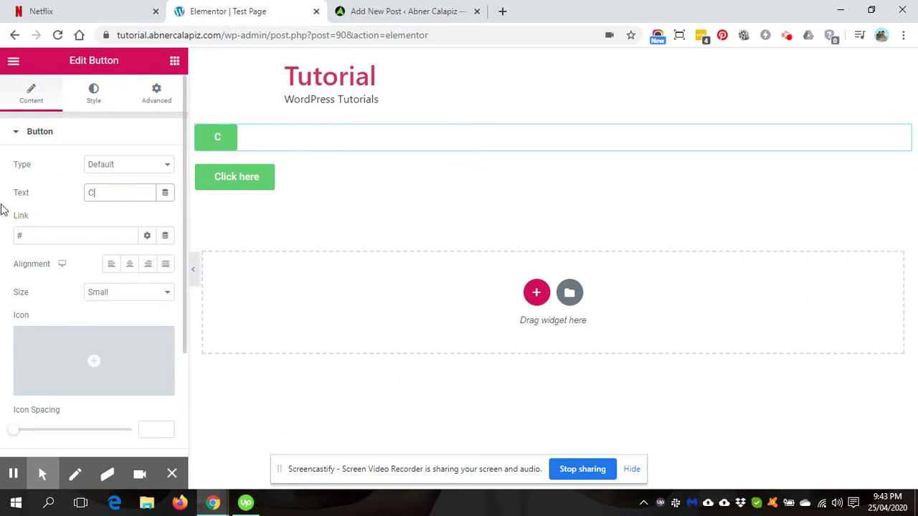
text(ontact Us)
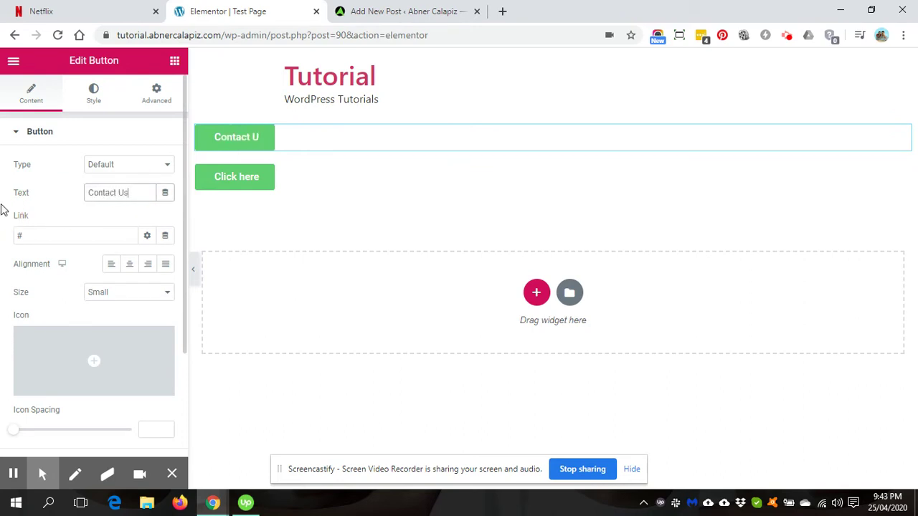
Change the text of the second button to "Get Started"
click(236, 178)
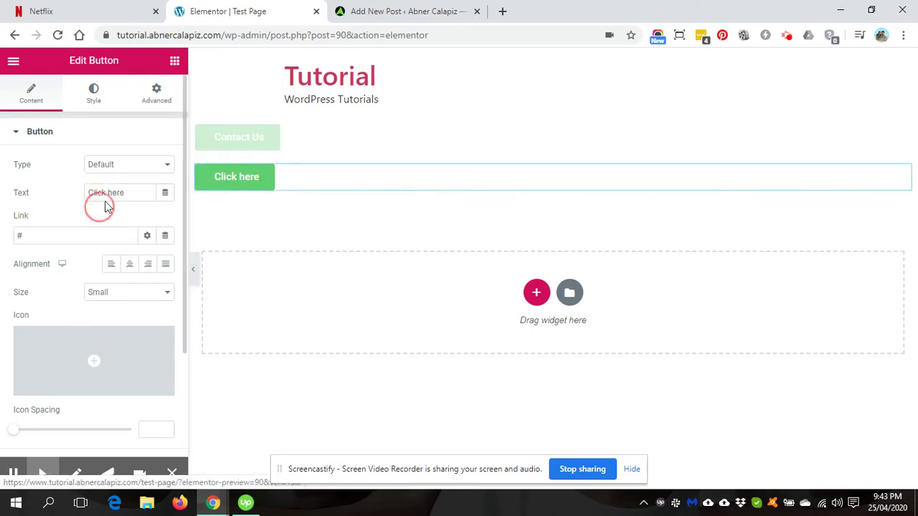
drag(133, 193, 5, 200)
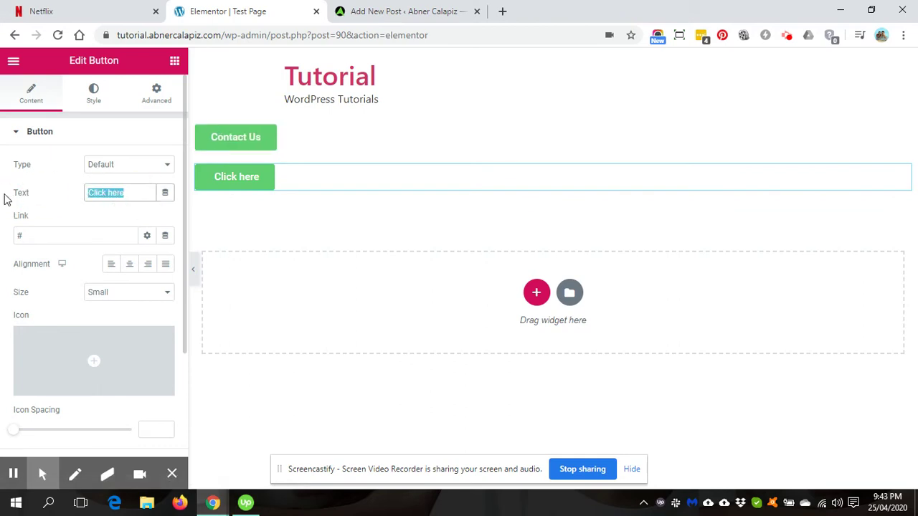
text(Get Starrt)
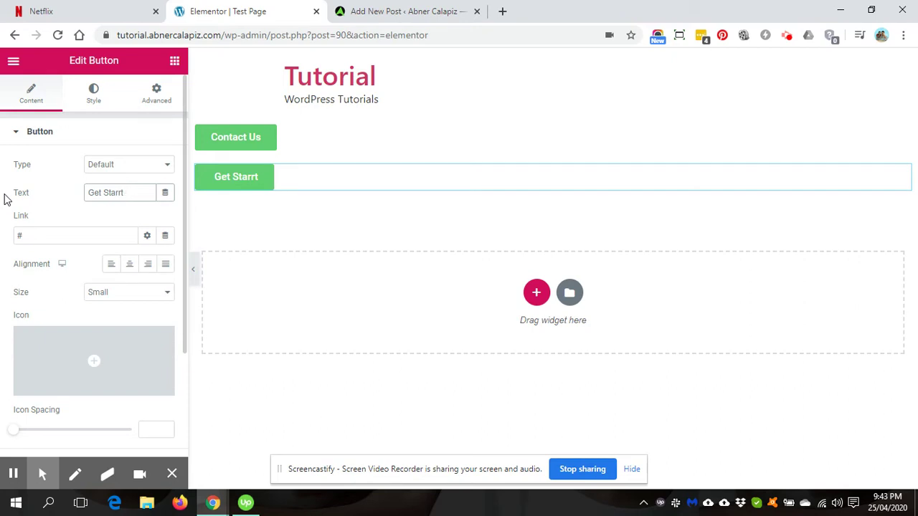
key(BackSpace)
key(BackSpace)
text(ted)
Set the Contact Us button's positioning width to Inline (auto) and its vertical alignment to middle
click(236, 154)
click(157, 100)
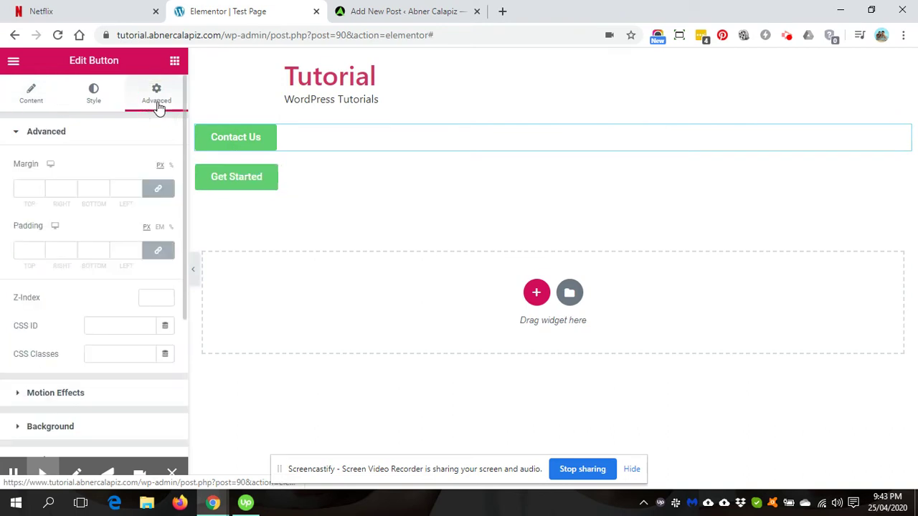
scroll(84, 381, down, 2)
click(79, 365)
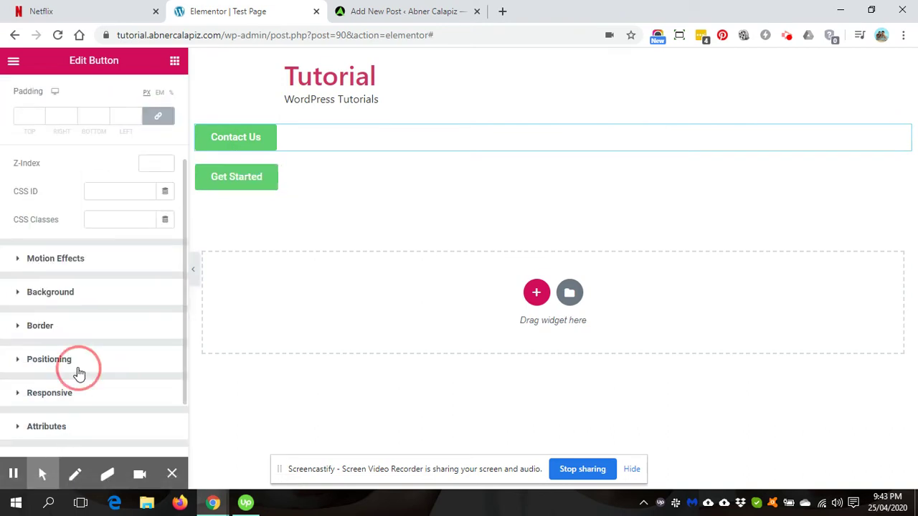
click(111, 305)
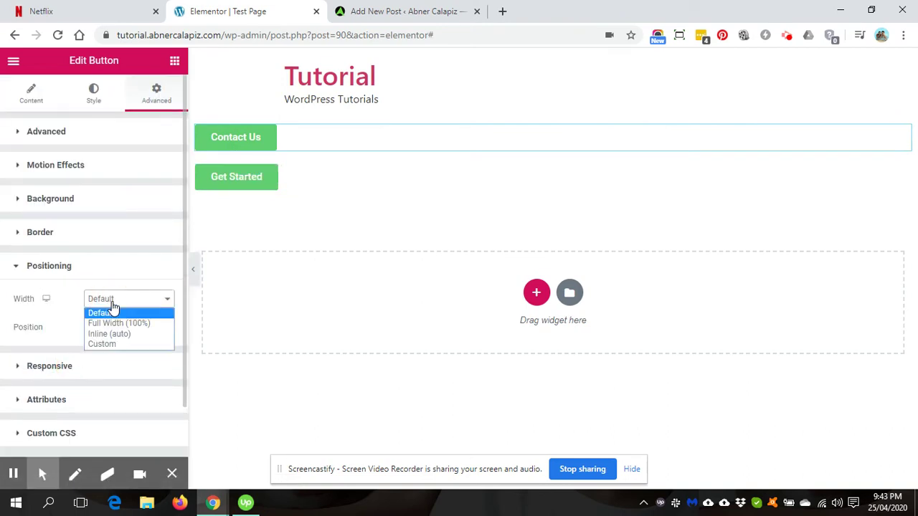
click(114, 333)
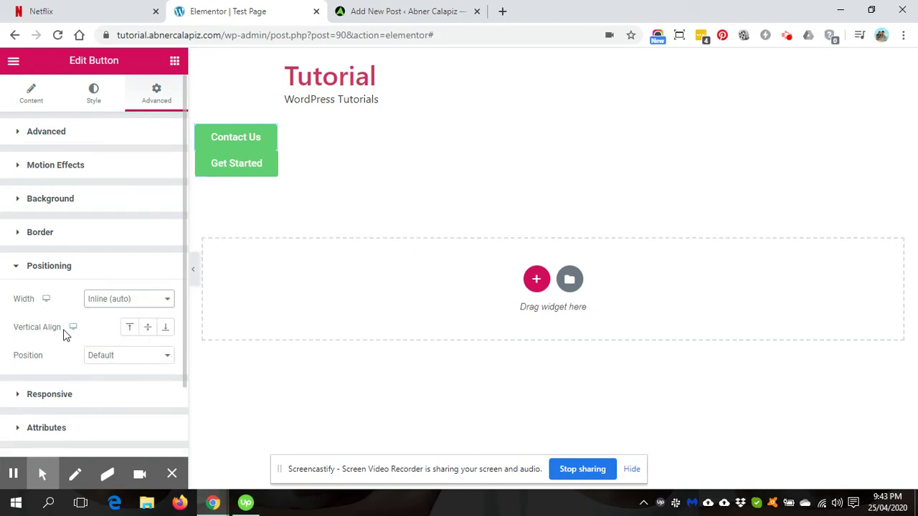
click(147, 327)
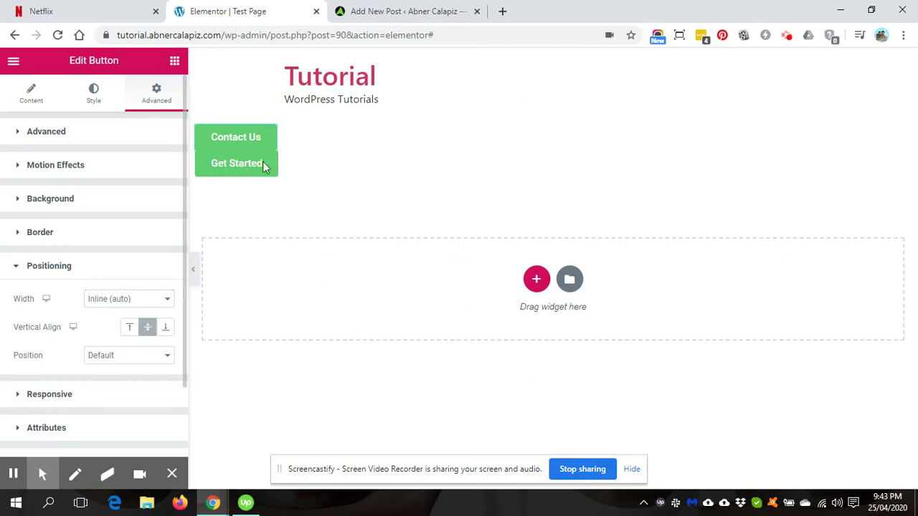
Set the Get Started button's positioning width to Inline (auto) and its vertical alignment to middle
click(154, 97)
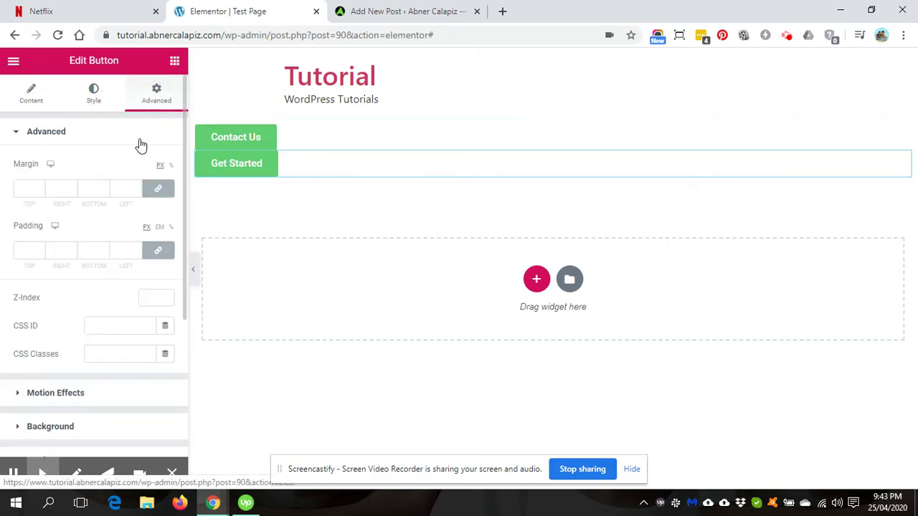
scroll(66, 432, down, 3)
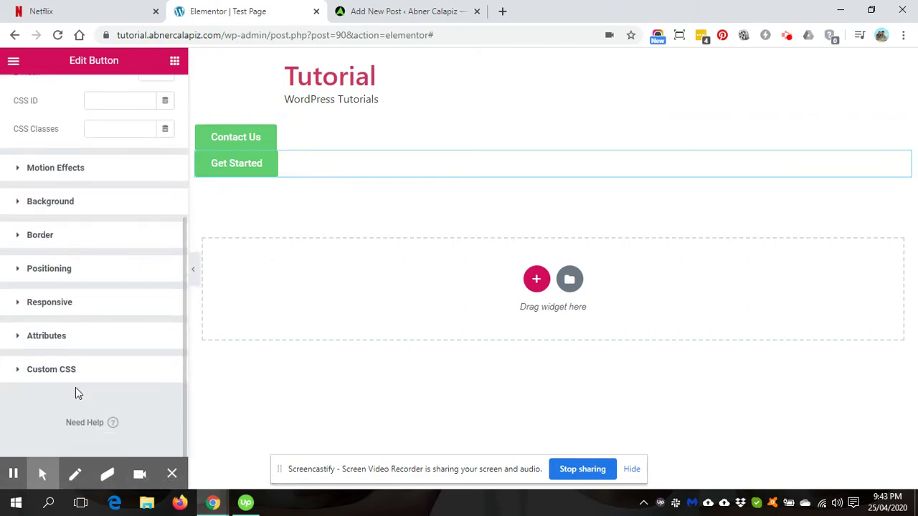
click(48, 269)
click(129, 310)
click(122, 332)
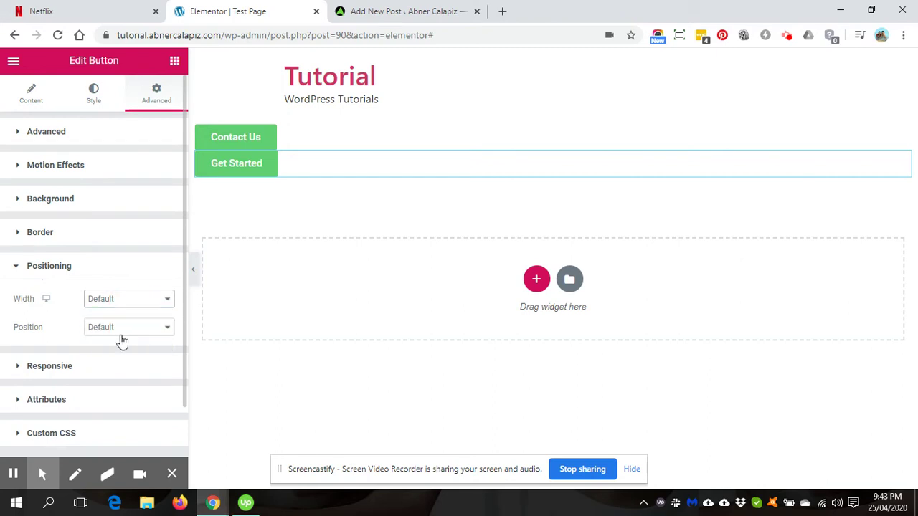
click(147, 327)
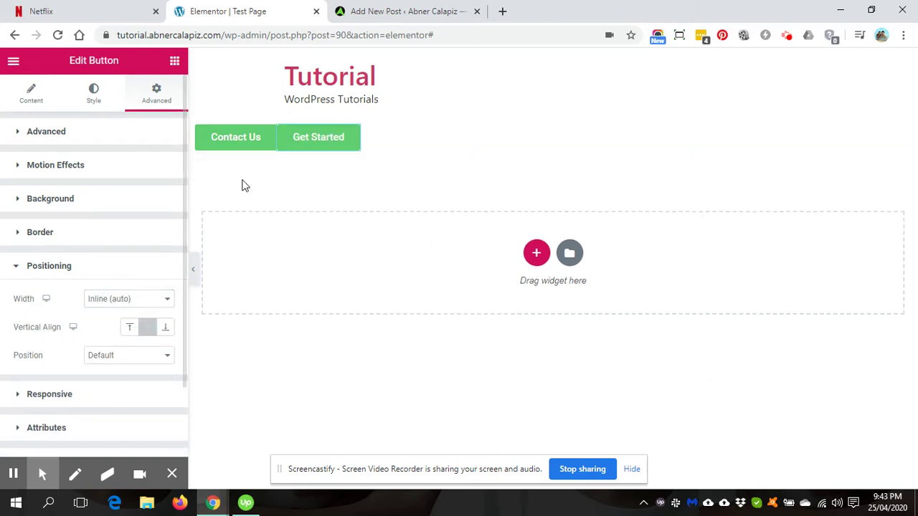
Give the Contact Us button a linked margin of 10 px on all four sides
click(240, 139)
click(133, 132)
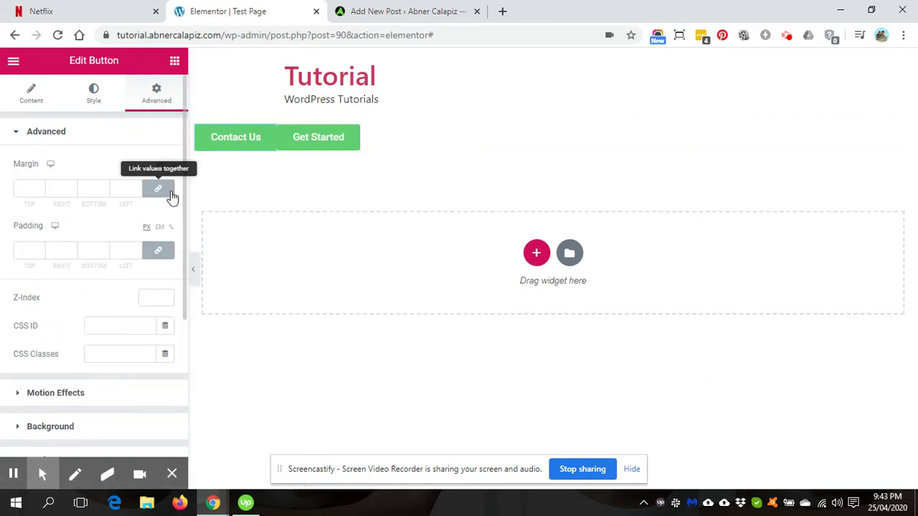
click(159, 189)
click(119, 187)
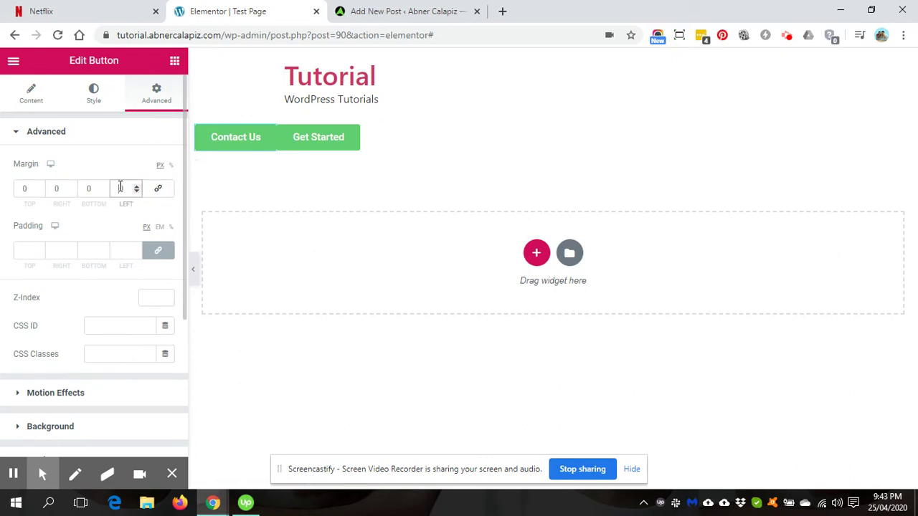
text(10)
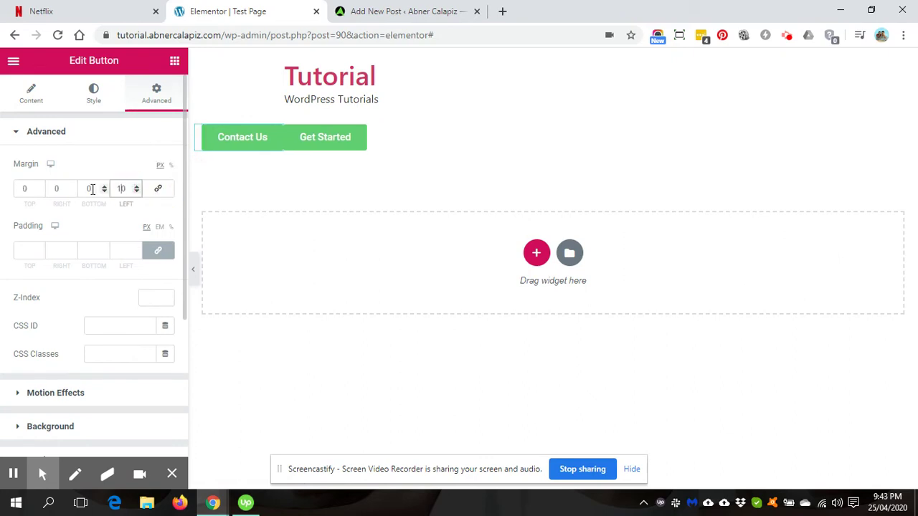
click(20, 188)
text(10)
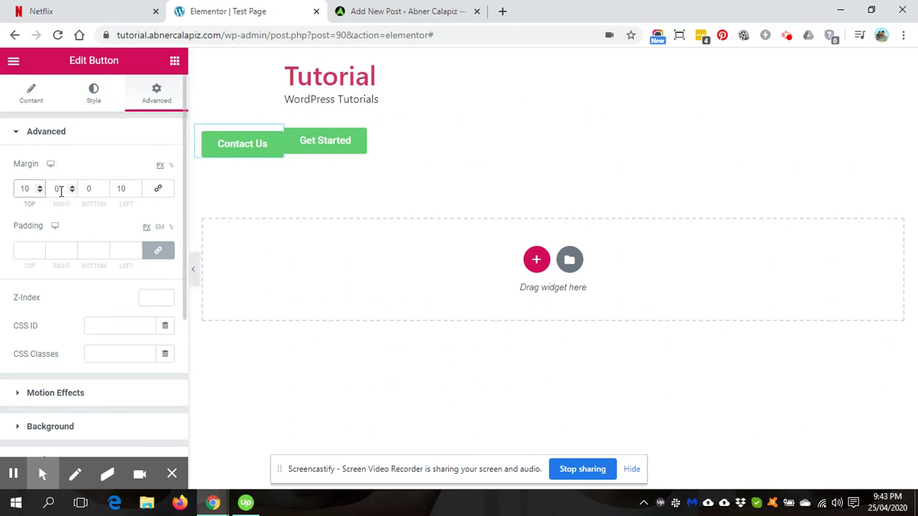
click(147, 188)
Give the Get Started button a linked margin of 10 px on all four sides
click(318, 147)
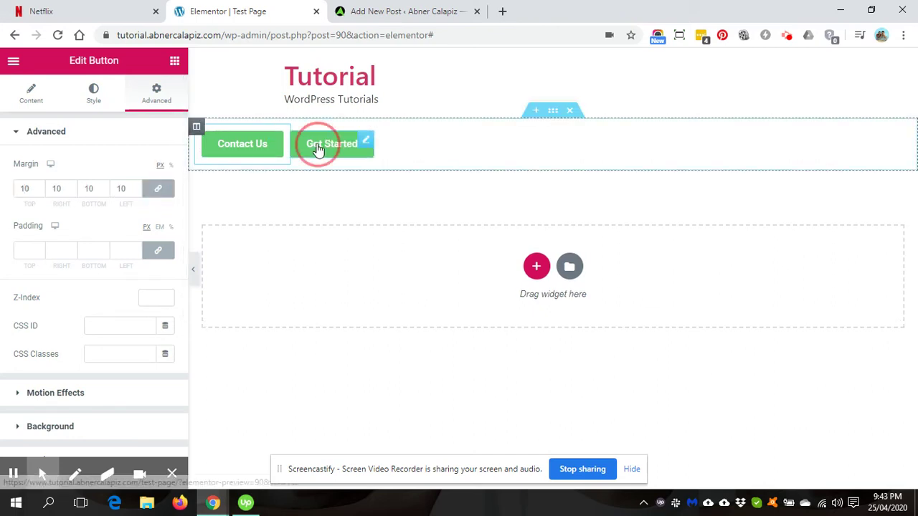
click(153, 101)
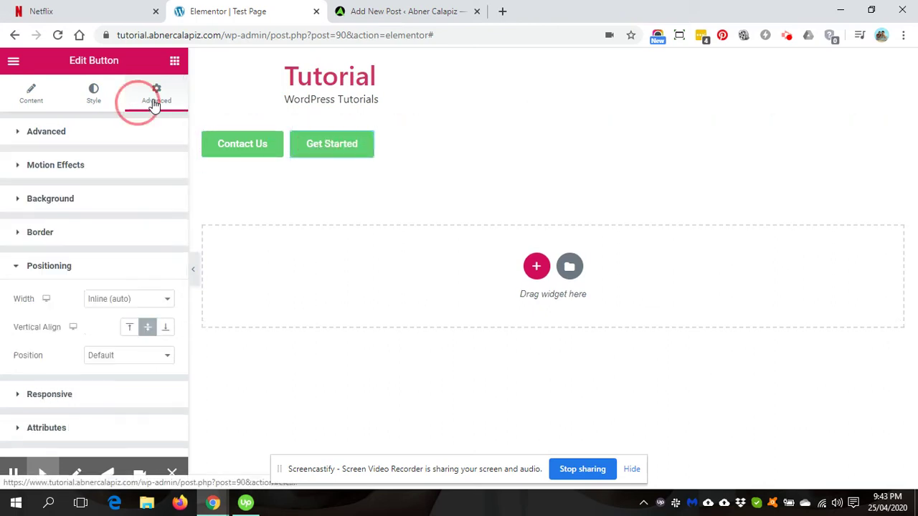
click(143, 146)
click(122, 189)
text(10)
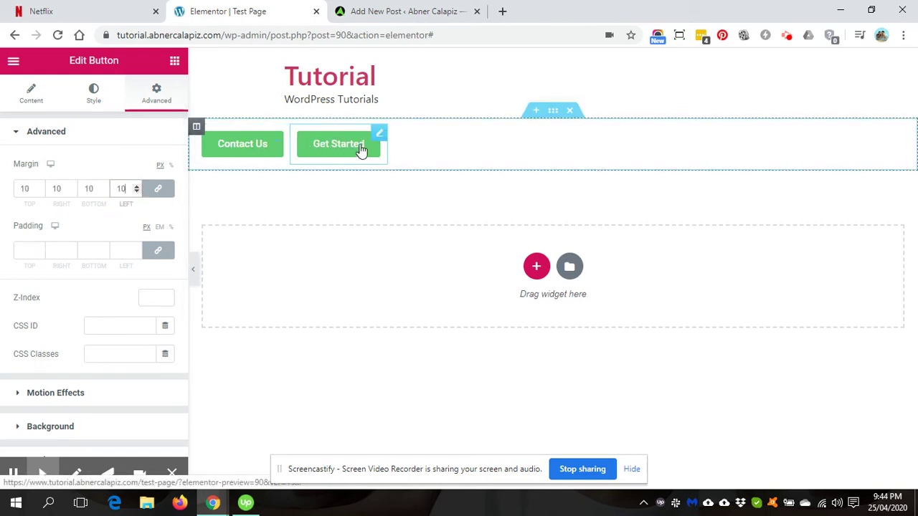
Set the horizontal alignment of the column holding the two buttons to Center
click(197, 129)
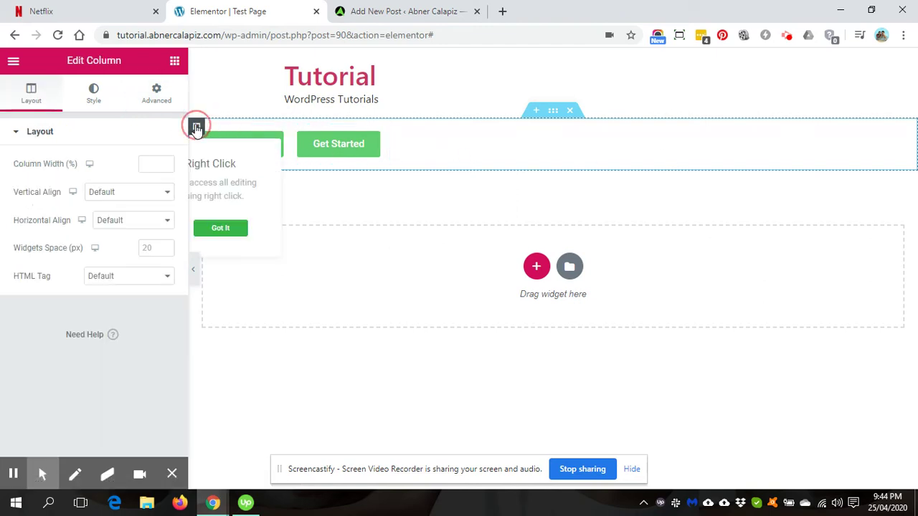
click(123, 228)
click(126, 255)
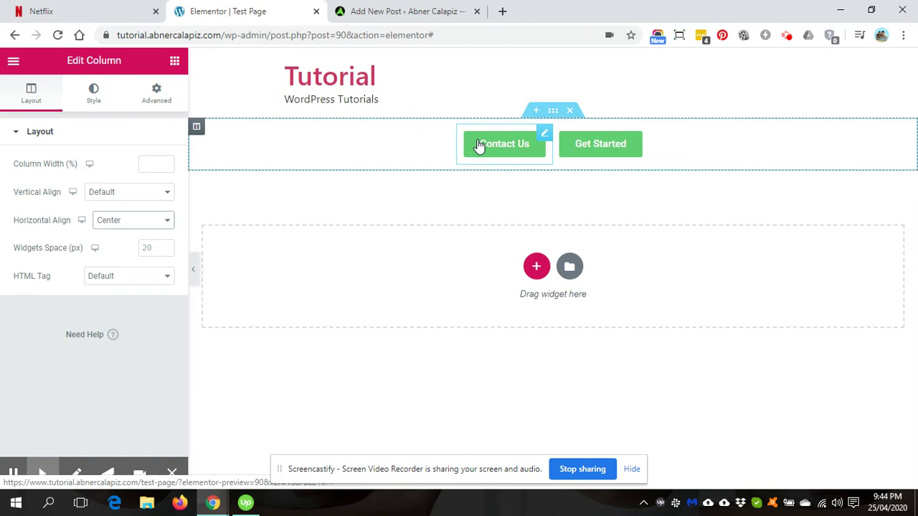
Add a single-column section below the buttons and place an Image widget in it
click(536, 266)
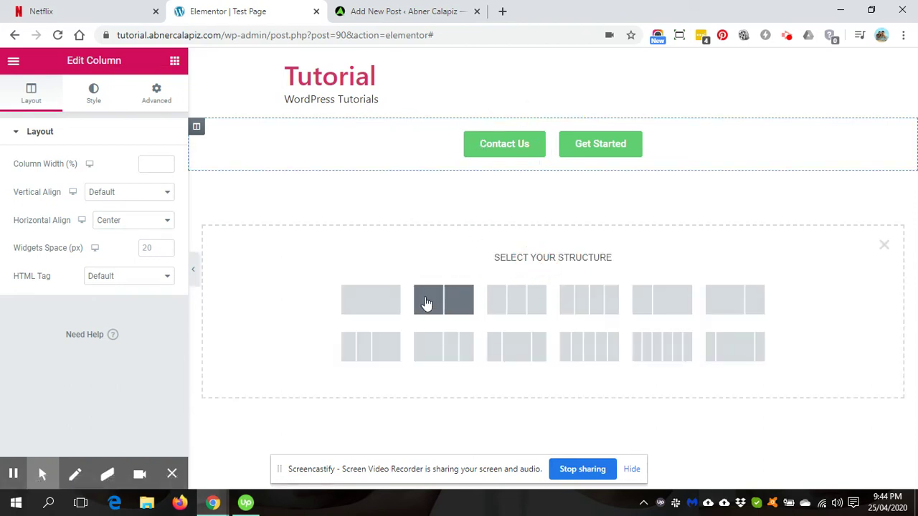
click(371, 306)
click(488, 200)
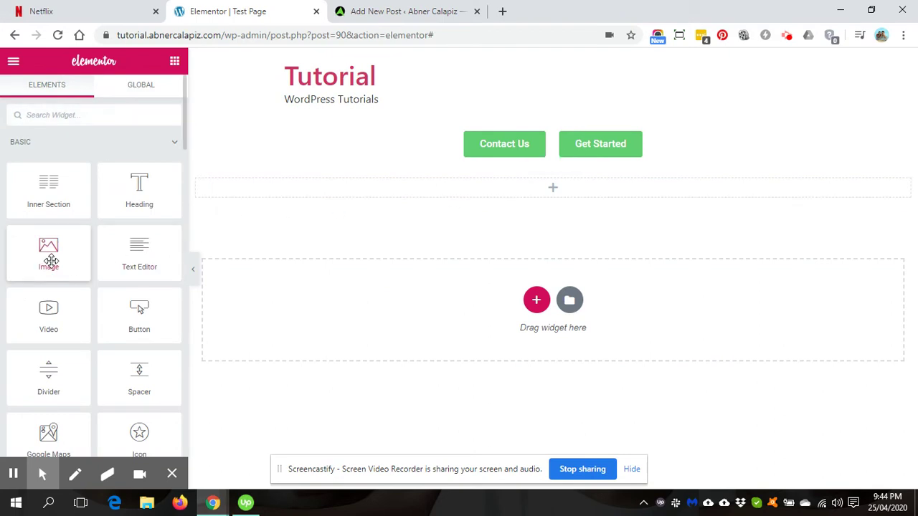
drag(44, 259, 368, 193)
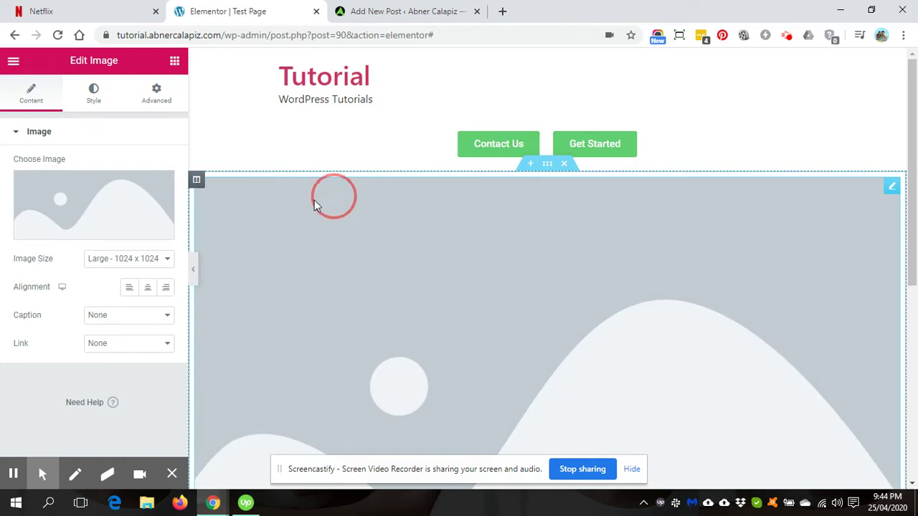
Open the Image widget's media selection on the Media Library view
click(99, 205)
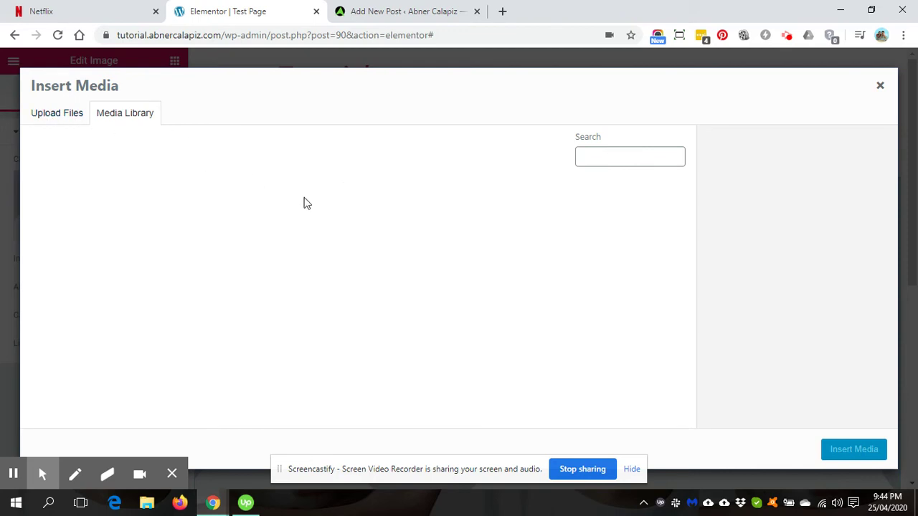
click(59, 118)
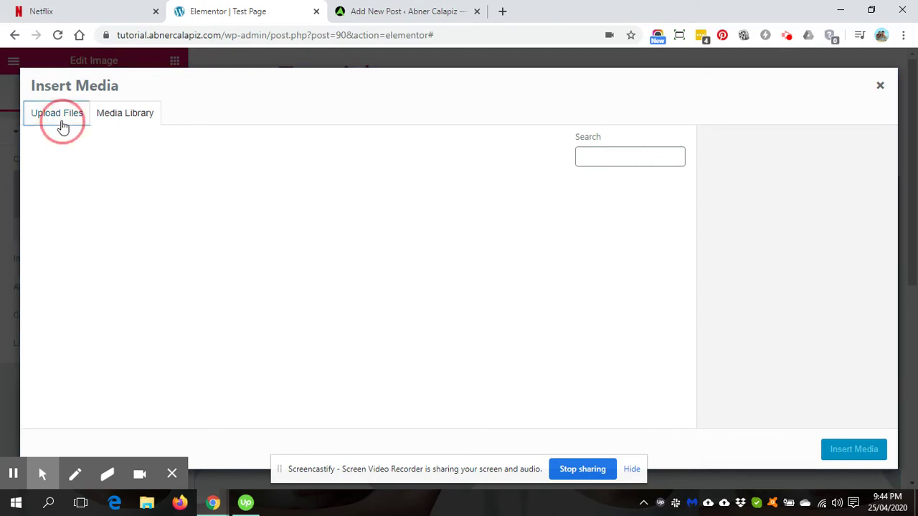
click(147, 114)
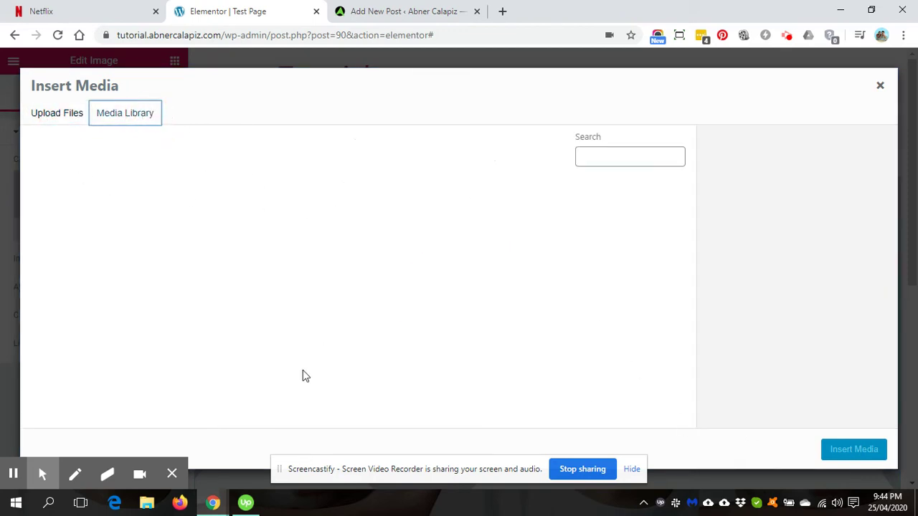
click(42, 474)
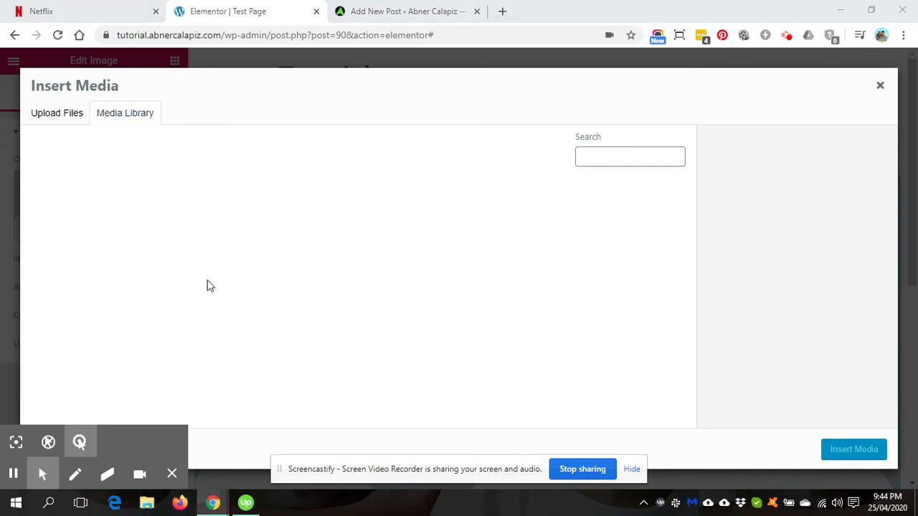
Upload the Logo PNG from the website's OneDrive folder in File Explorer to the media library and insert it into the Image widget
key(super+e)
click(215, 192)
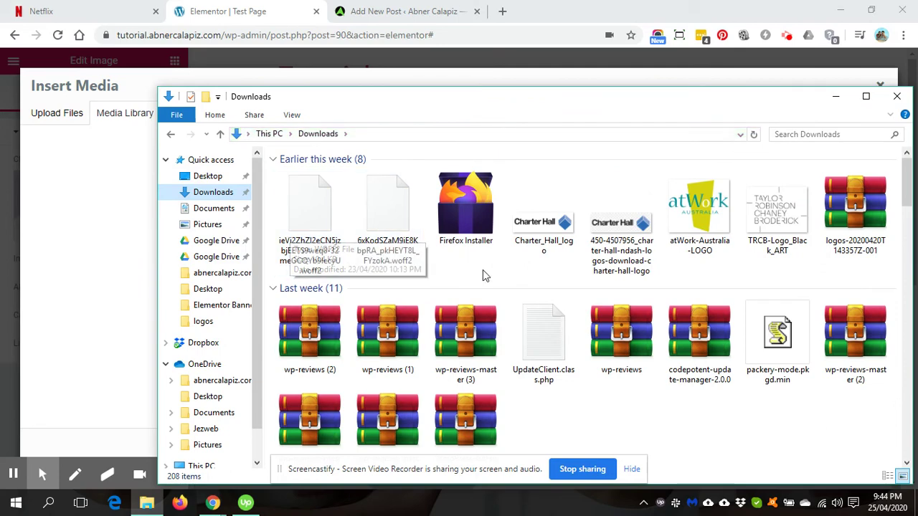
scroll(537, 228, down, 10)
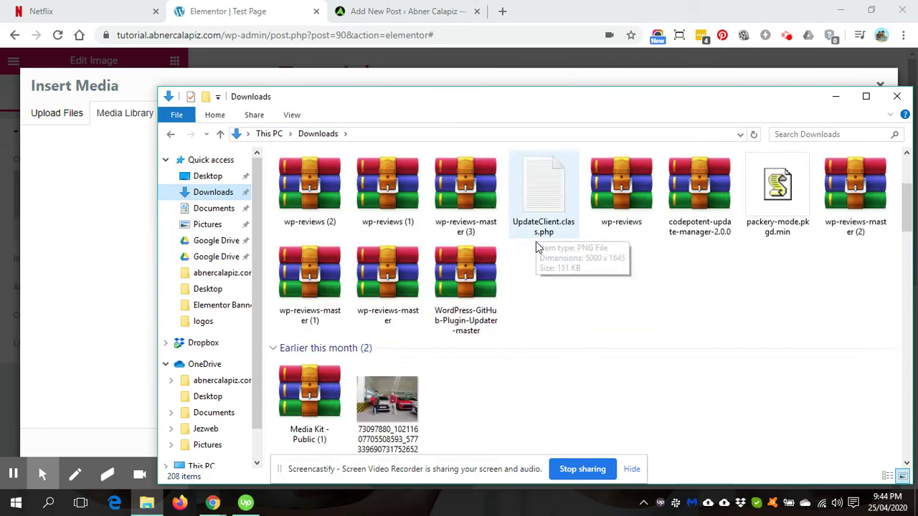
click(215, 305)
click(229, 273)
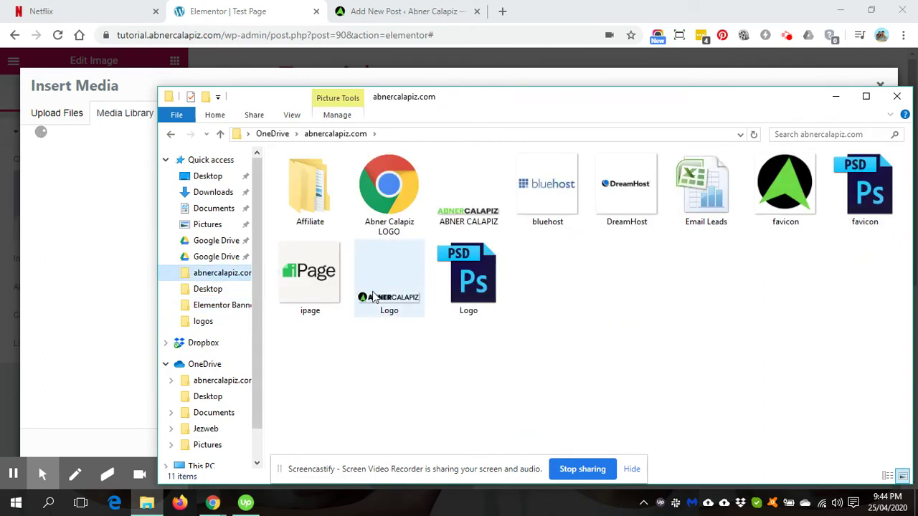
click(544, 202)
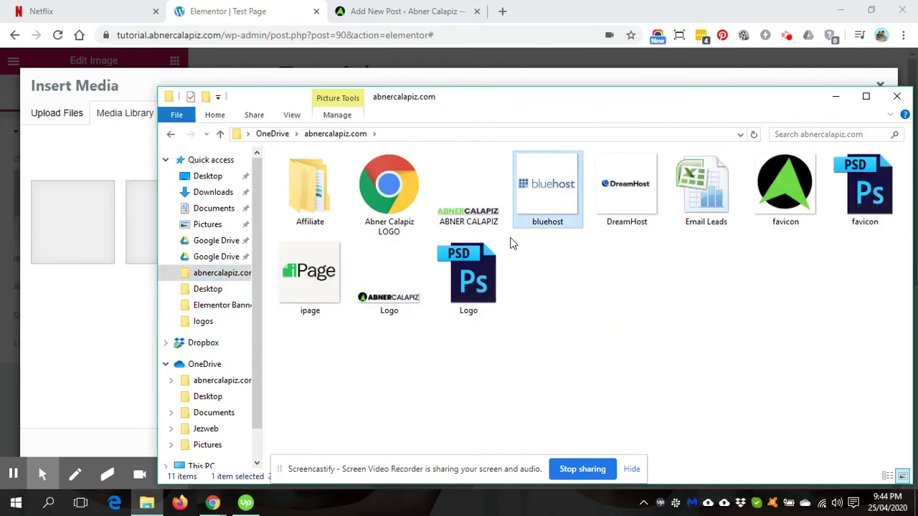
click(380, 310)
drag(399, 303, 82, 292)
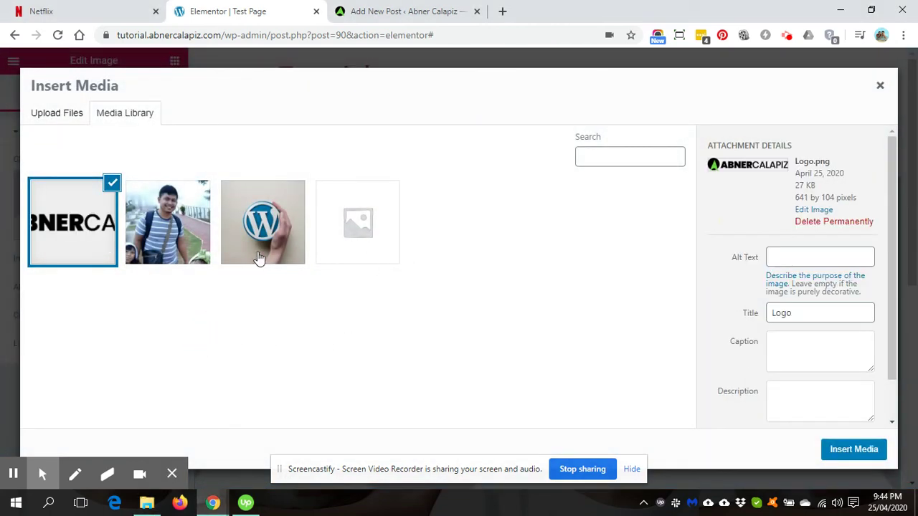
click(854, 449)
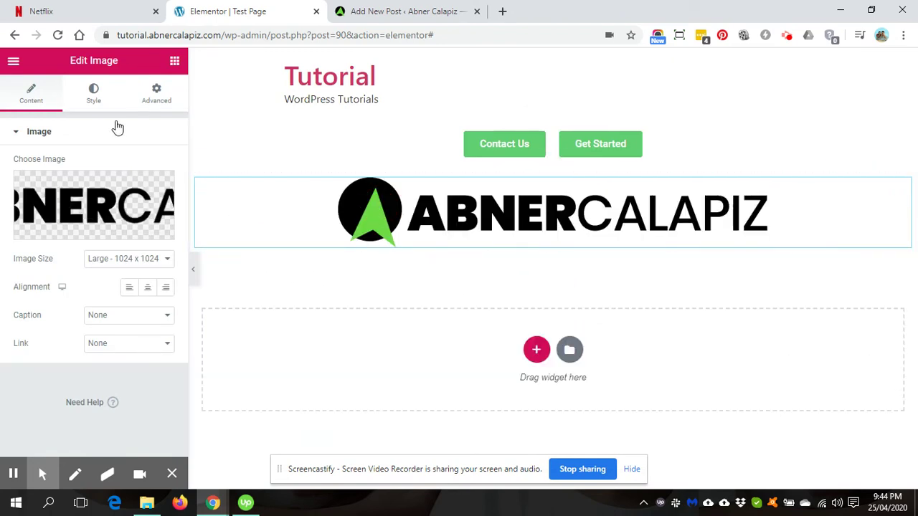
Set the logo image's width to about 222, using pixels as the unit
click(93, 95)
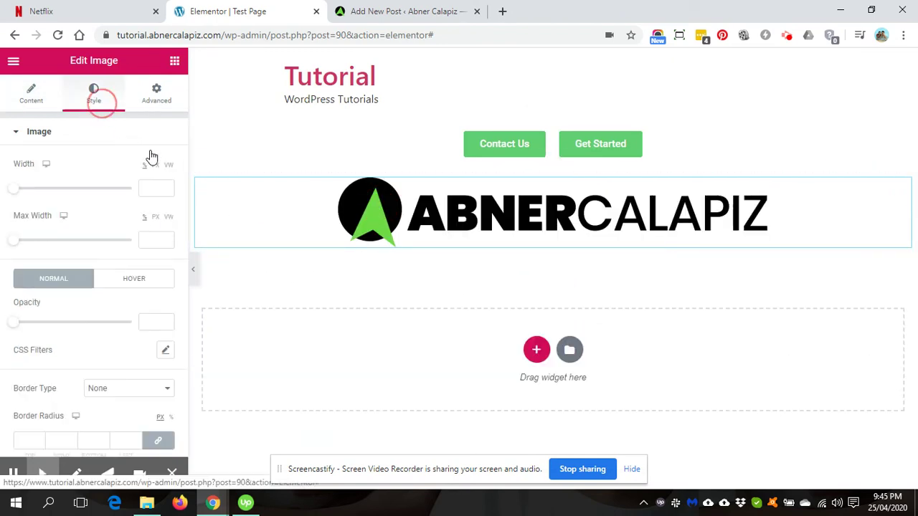
click(155, 165)
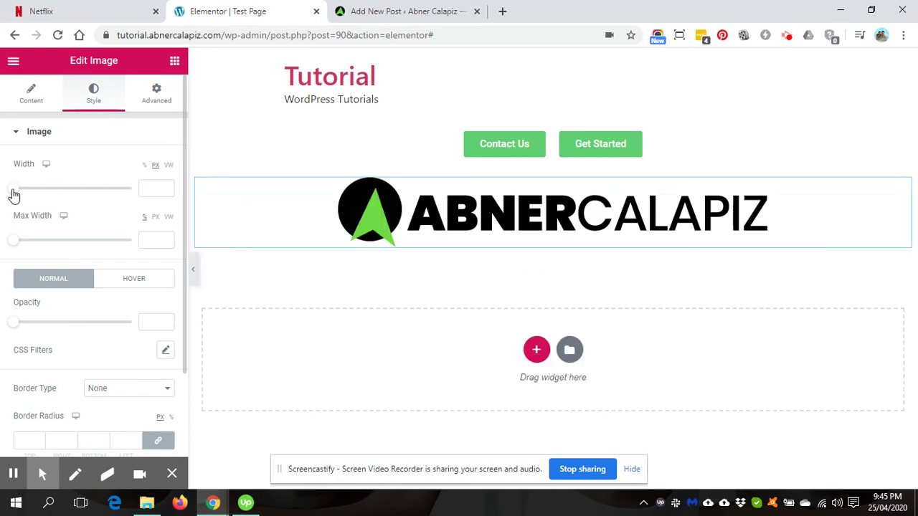
drag(13, 194, 40, 195)
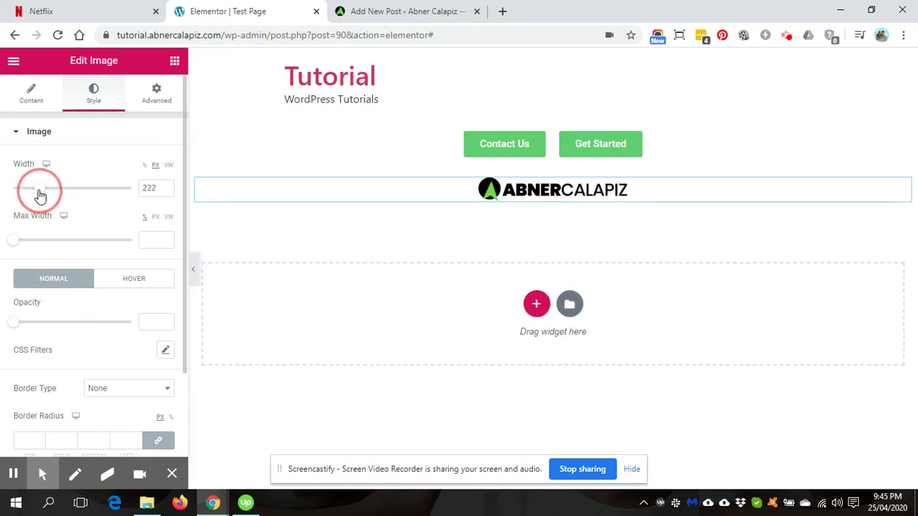
Set the logo image's positioning width to Inline (auto) and its vertical alignment to the middle
click(158, 99)
scroll(77, 402, down, 2)
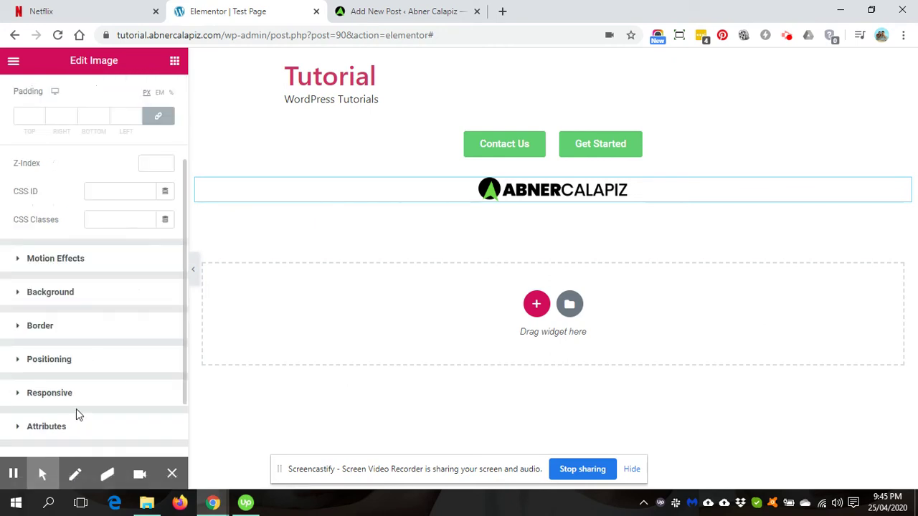
click(63, 360)
click(122, 301)
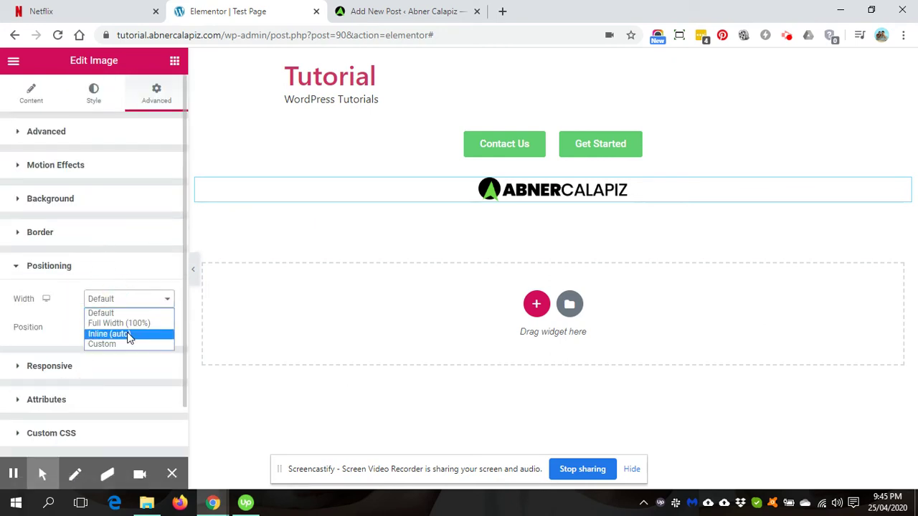
click(127, 334)
click(146, 332)
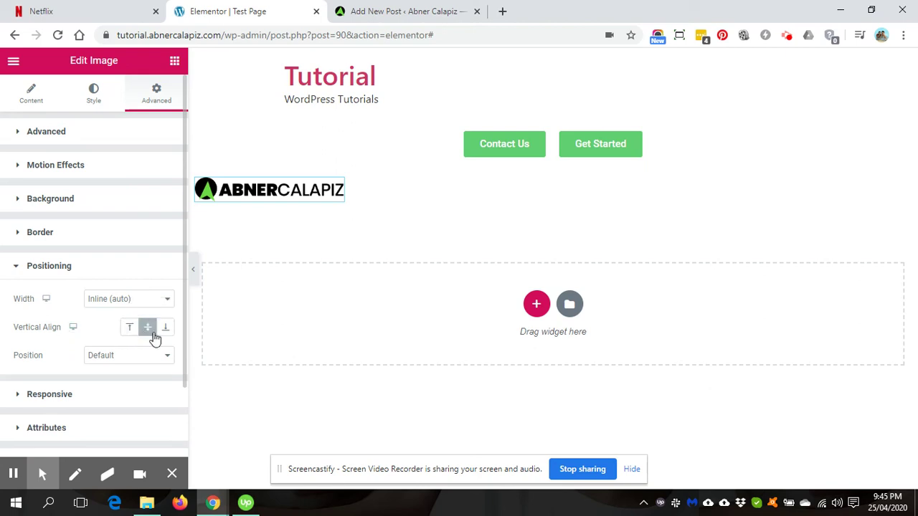
right_click(236, 194)
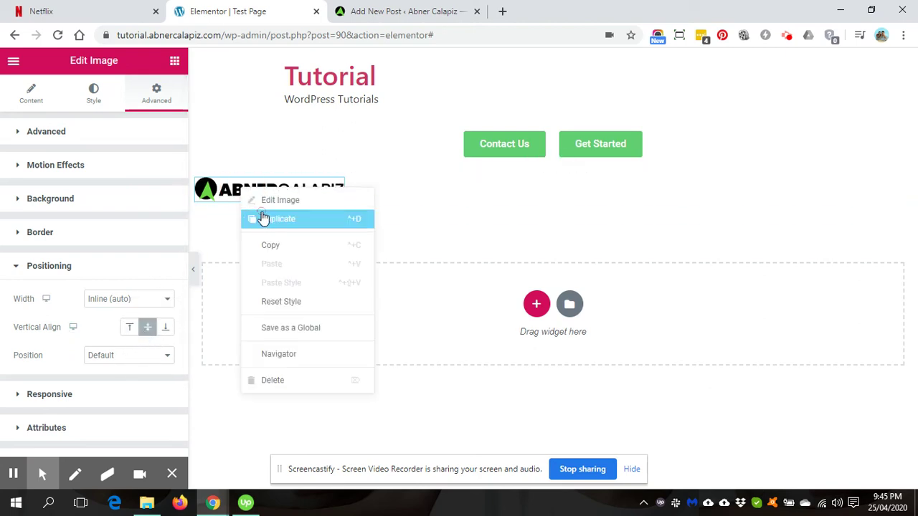
key(Escape)
Unlink the logo image's margins and set the left and right margins to 30 px each
click(153, 135)
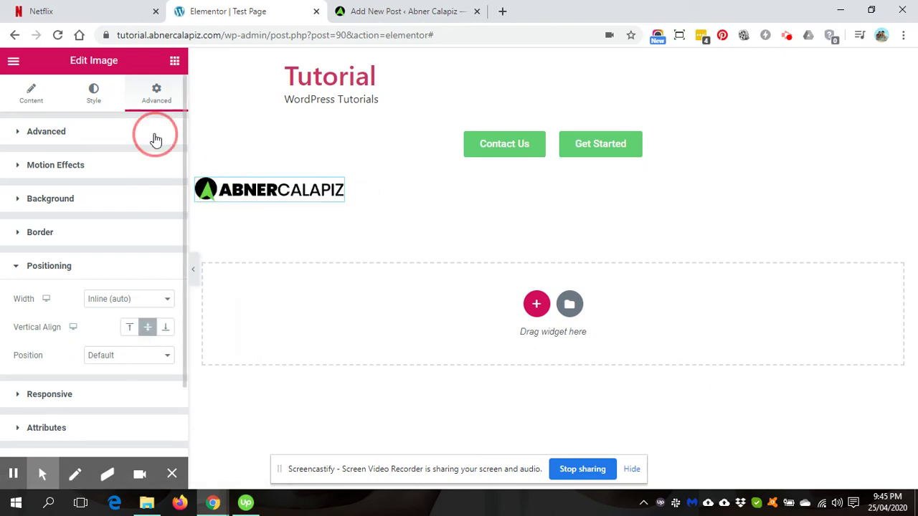
click(159, 190)
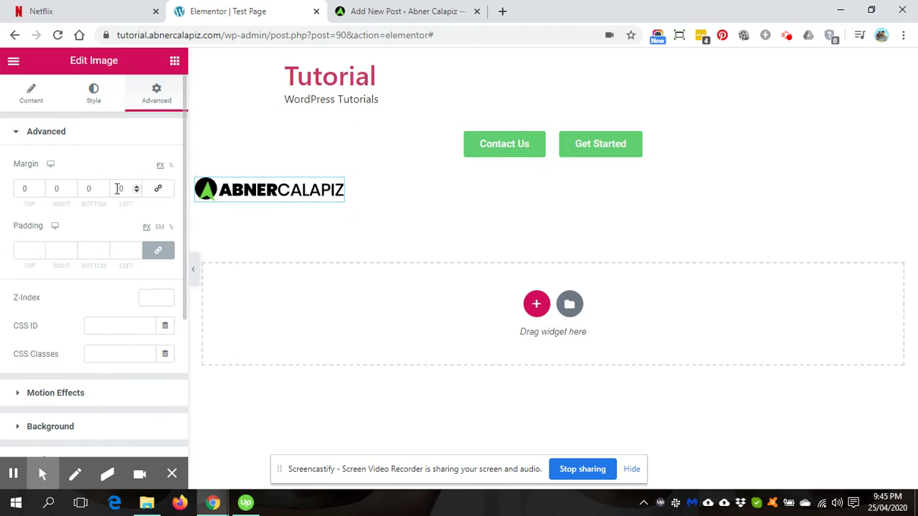
click(116, 189)
text(3)
click(56, 188)
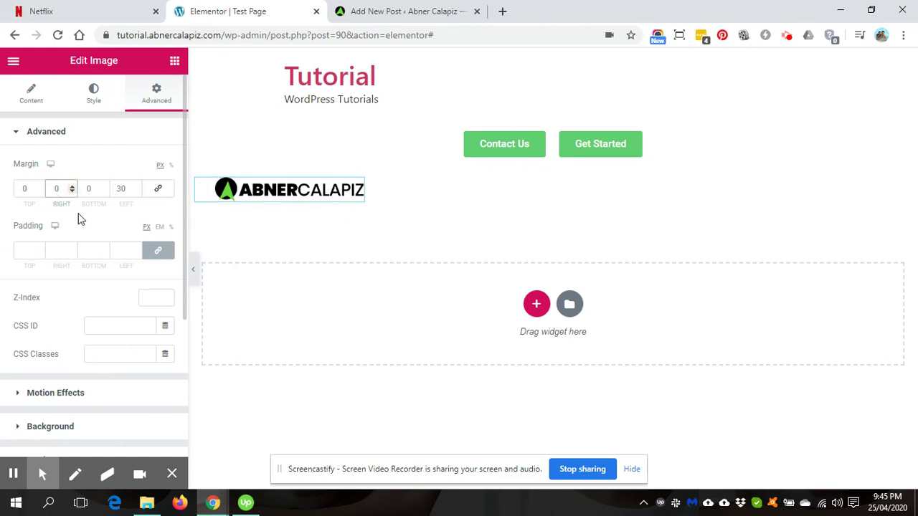
Duplicate the logo image twice so that three logos sit side by side in the column
right_click(254, 188)
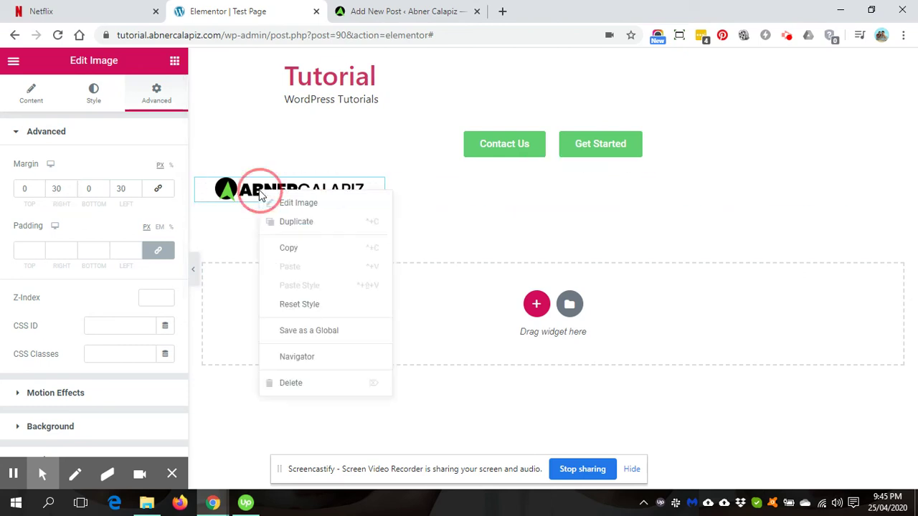
click(298, 221)
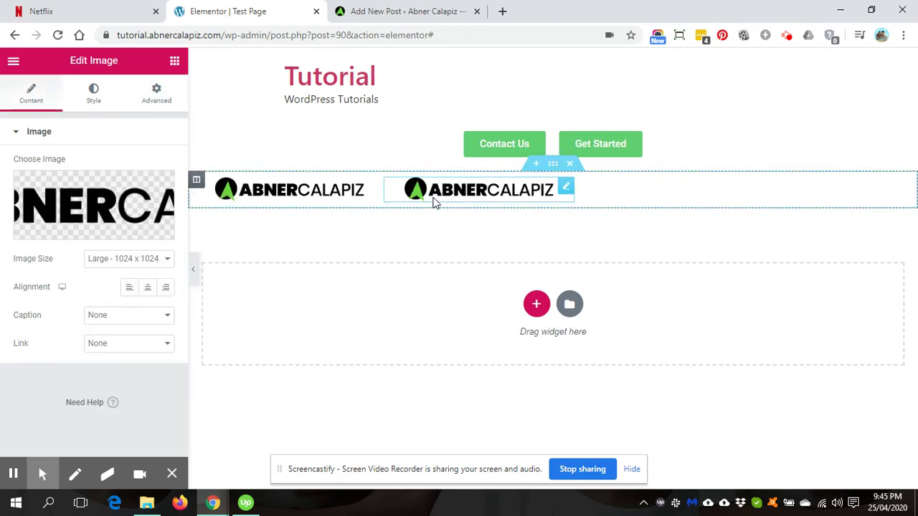
right_click(435, 200)
click(467, 231)
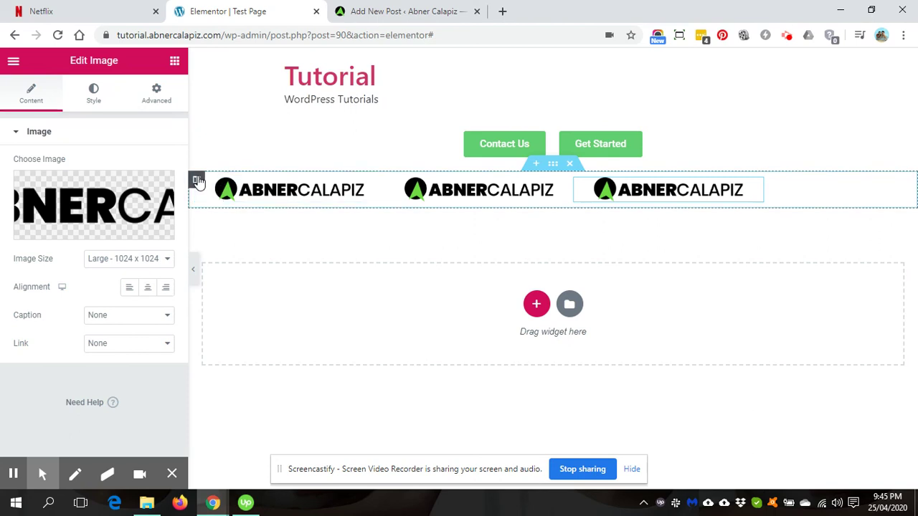
Set the horizontal alignment of the column holding the three logos to Center
click(197, 180)
click(127, 220)
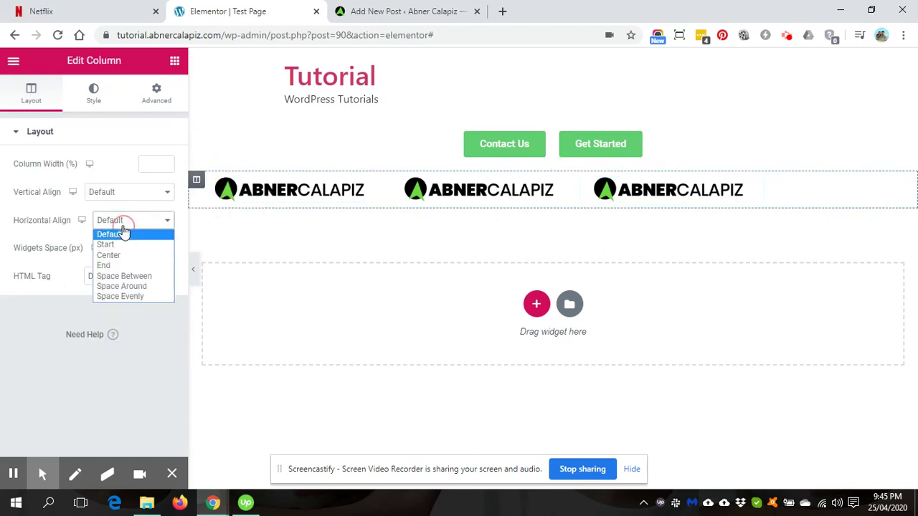
click(123, 256)
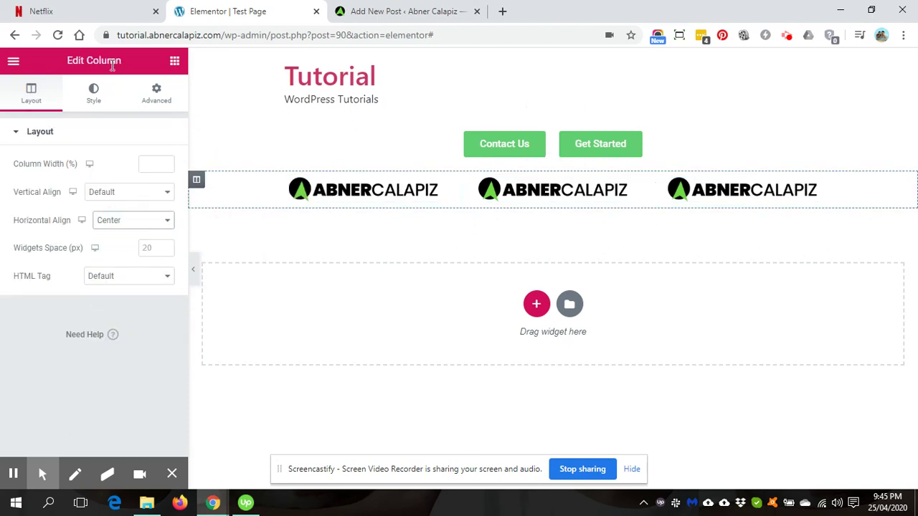
Add a centred Heading widget above the three logos in the same column and title it "Logos"
click(174, 62)
drag(139, 185, 304, 195)
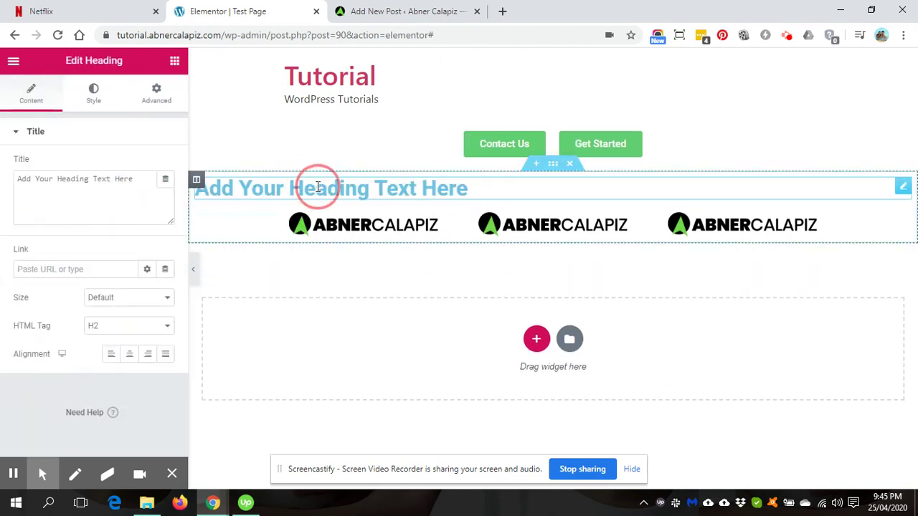
click(129, 355)
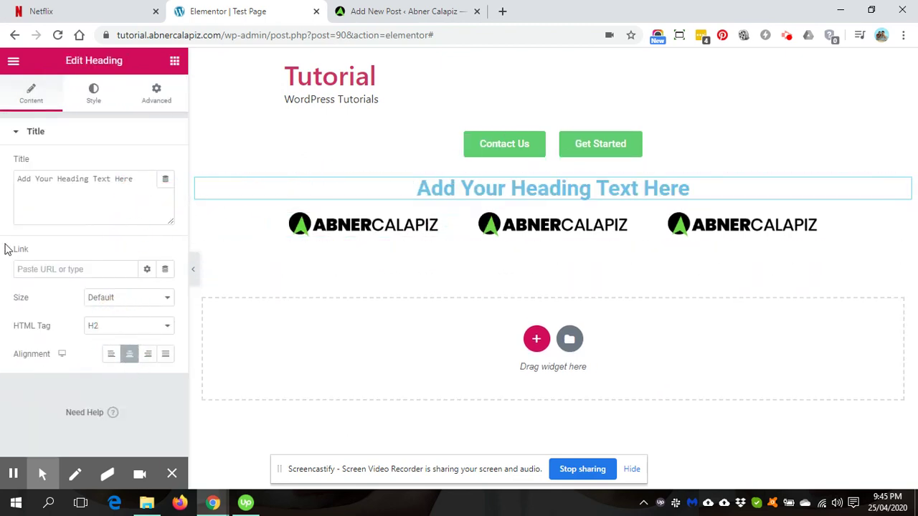
drag(148, 192, 5, 187)
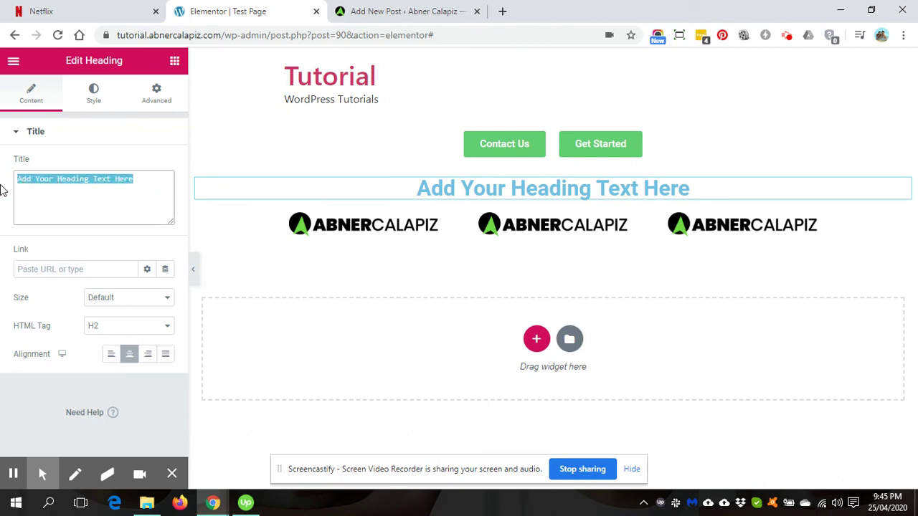
text(Logos)
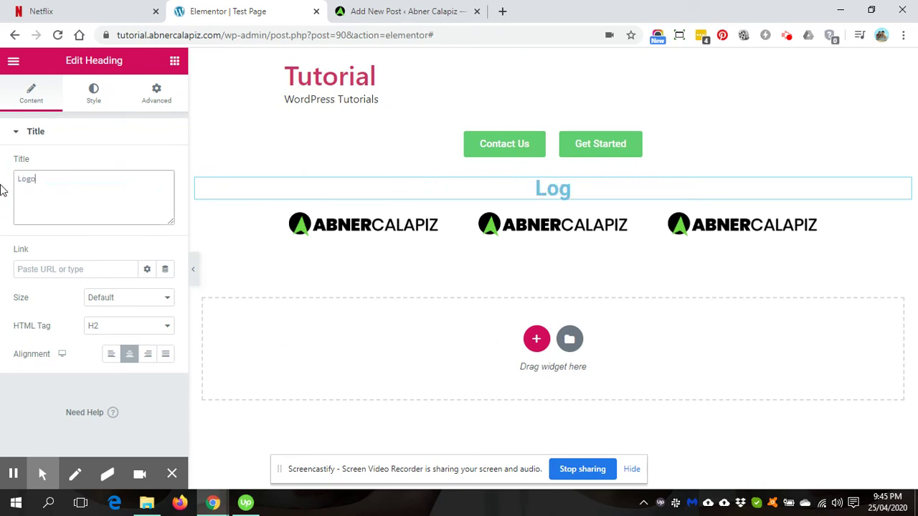